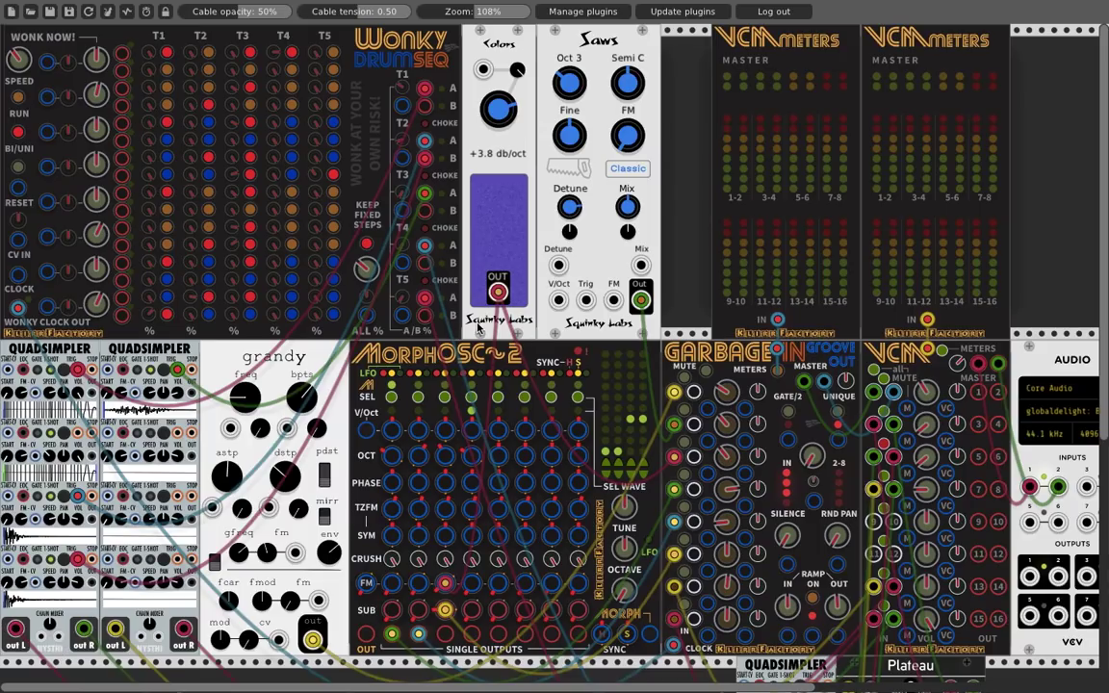
Start the drum sequencer, trigger the button between Garbage In's MUTE and METERS labels, and stop the sequencer.
click(18, 100)
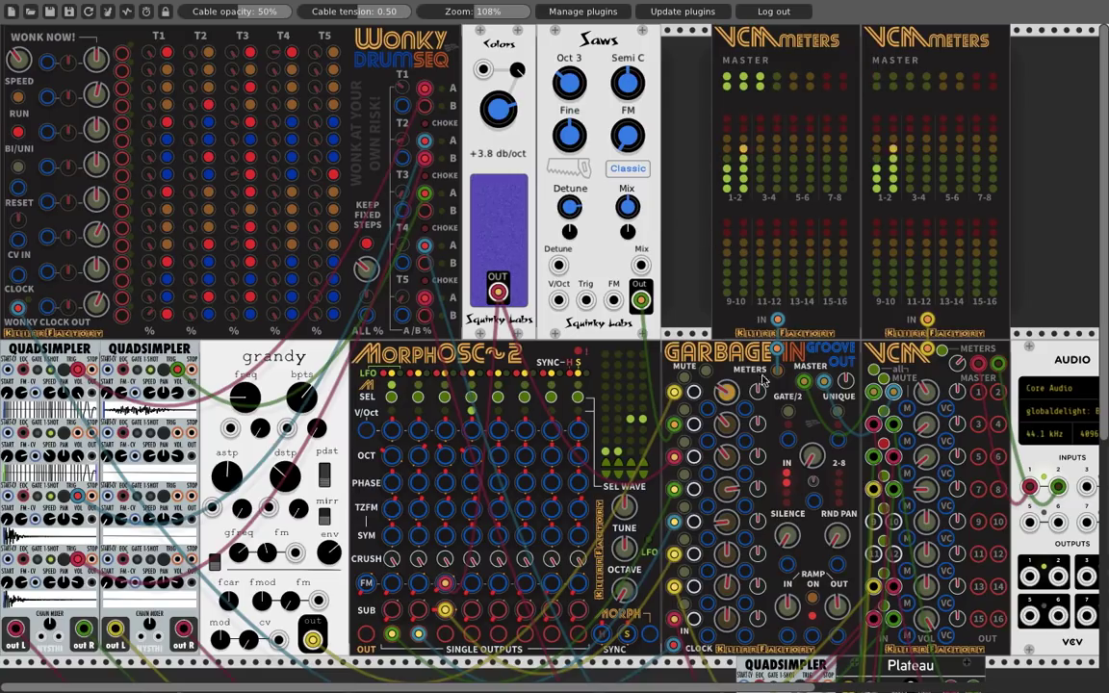
click(708, 374)
click(17, 100)
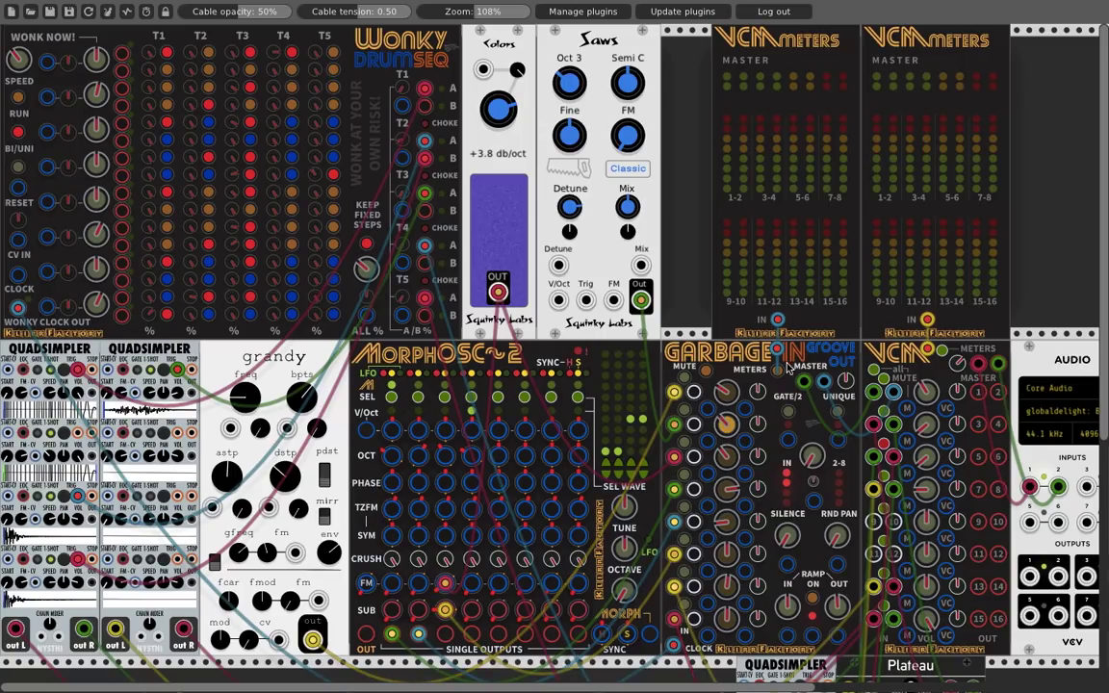
Patch Garbage In's meters output to the first VCM Meters input and reset the knob above its IN and 2-8 lights.
drag(778, 370, 777, 320)
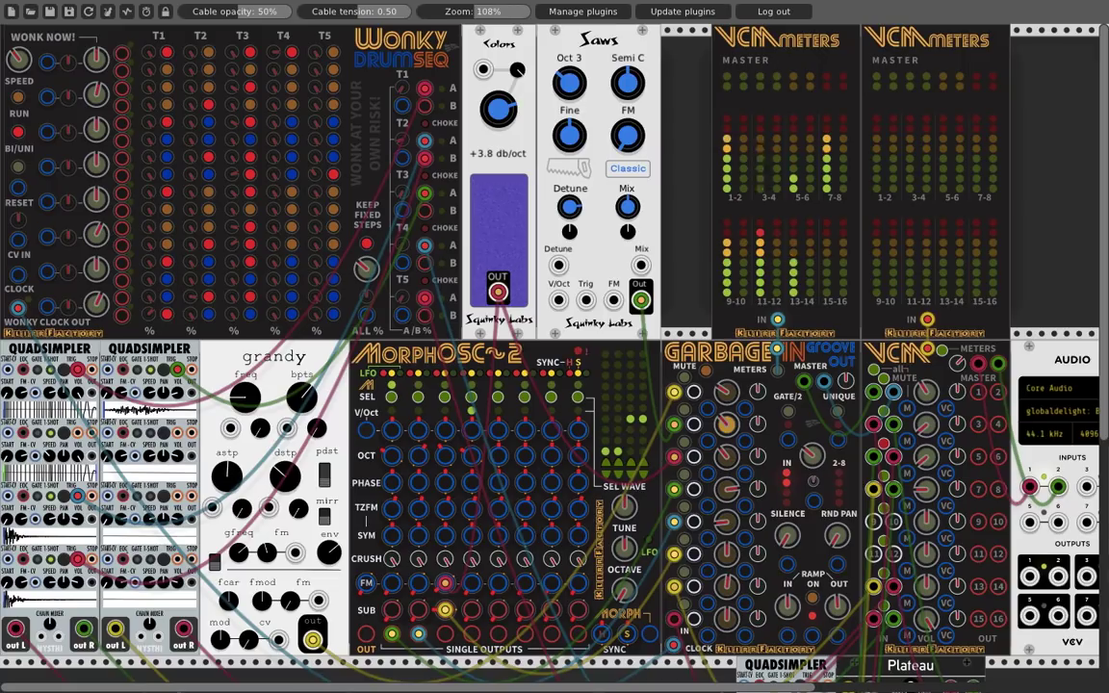
double_click(815, 466)
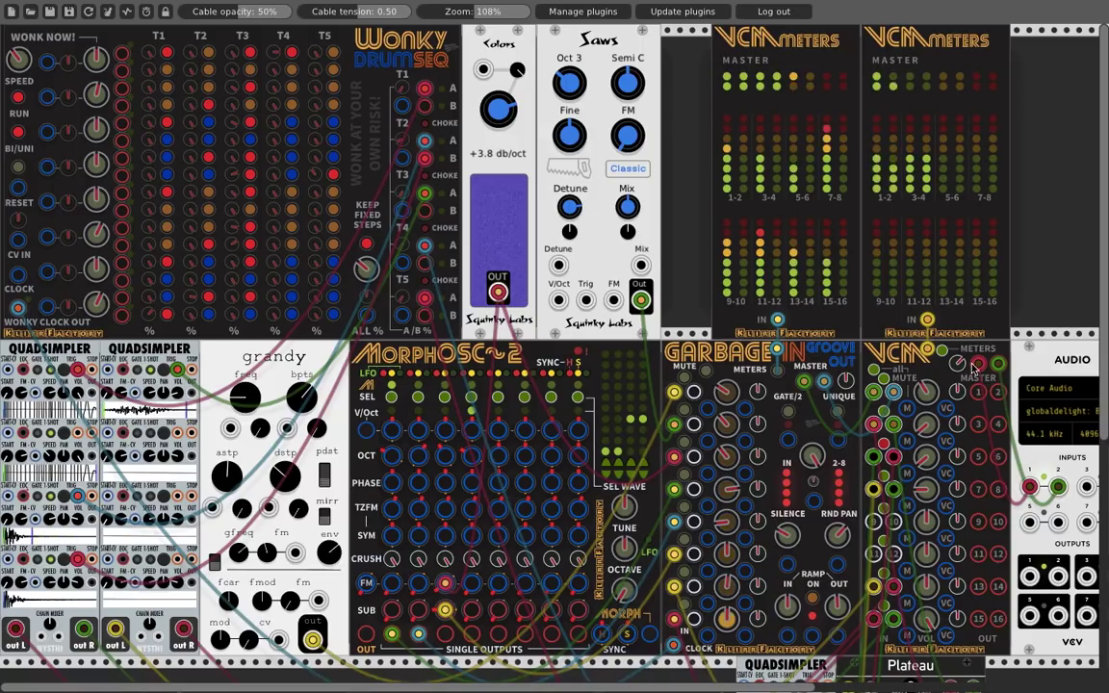
click(874, 369)
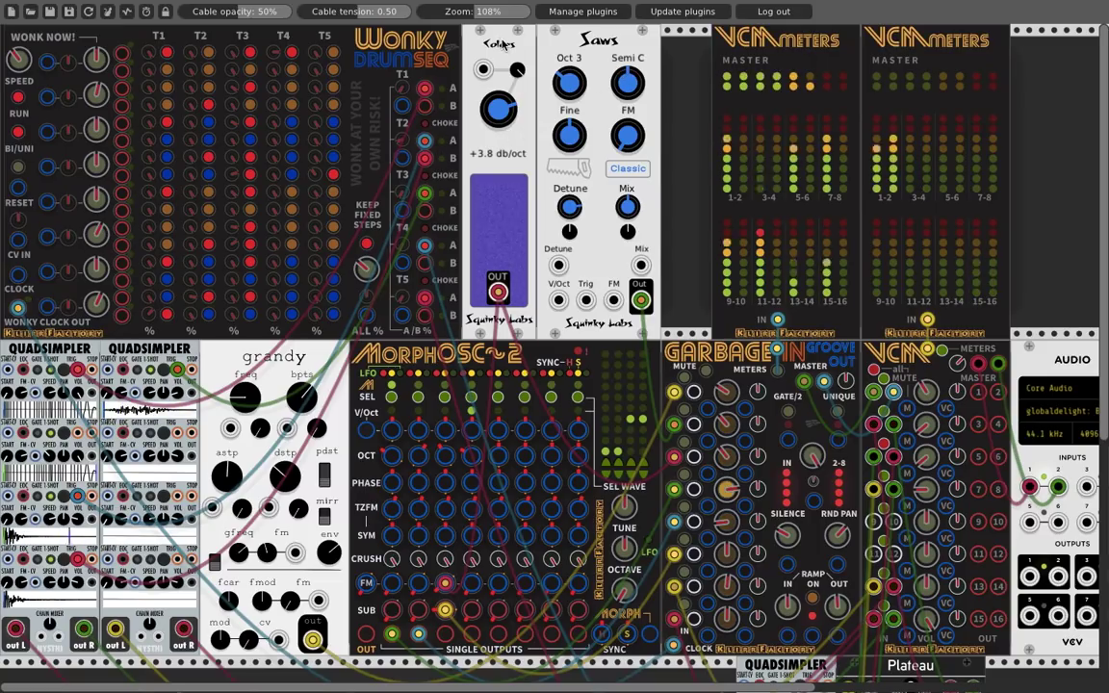
Switch on the ramp function of the Garbage In module.
scroll(733, 216, down, 10)
scroll(733, 217, up, 10)
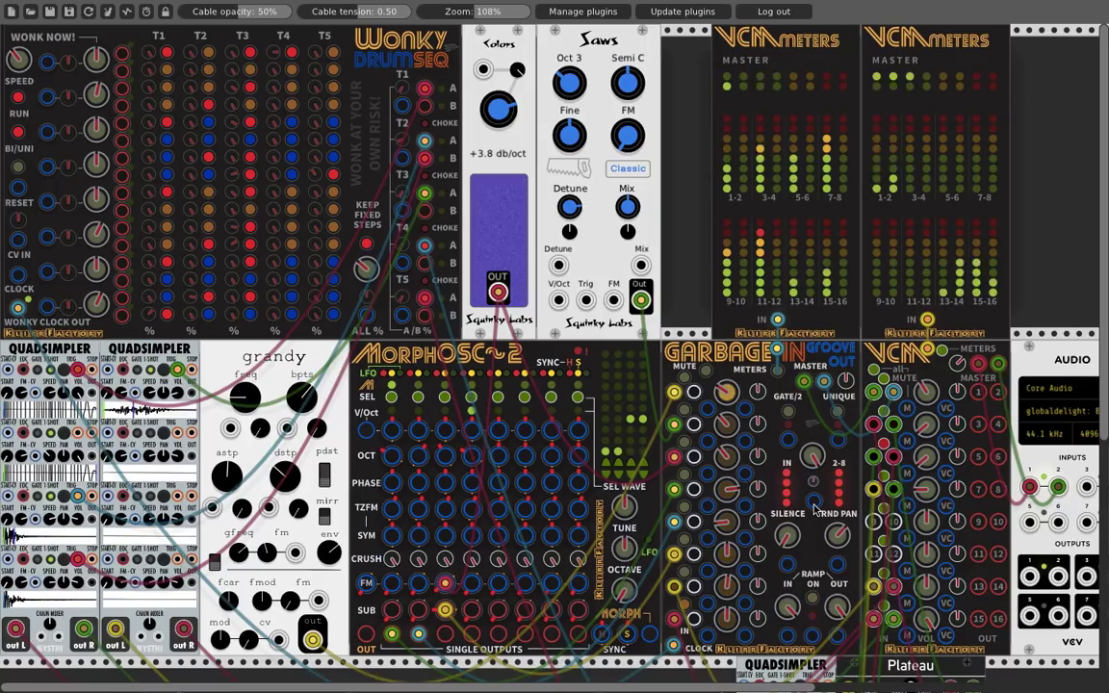
click(816, 595)
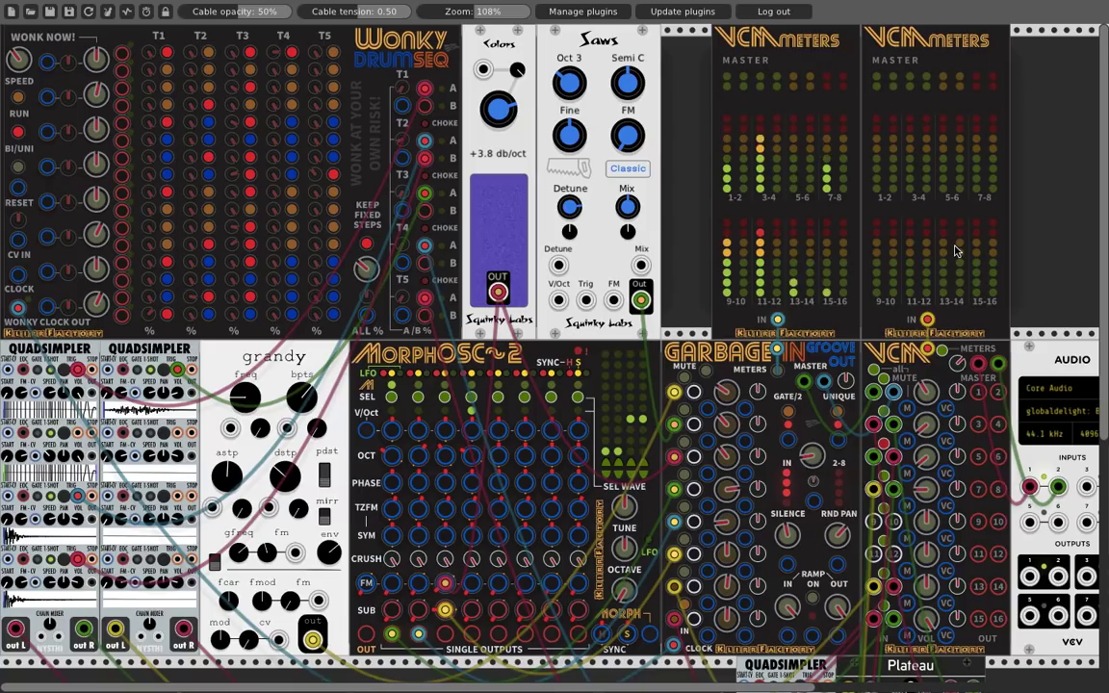
Search the module browser for "the clock" and add THE CLOCK from KlirrFactory 0.6.3 beside the second VCM Meters.
scroll(956, 252, right, 3)
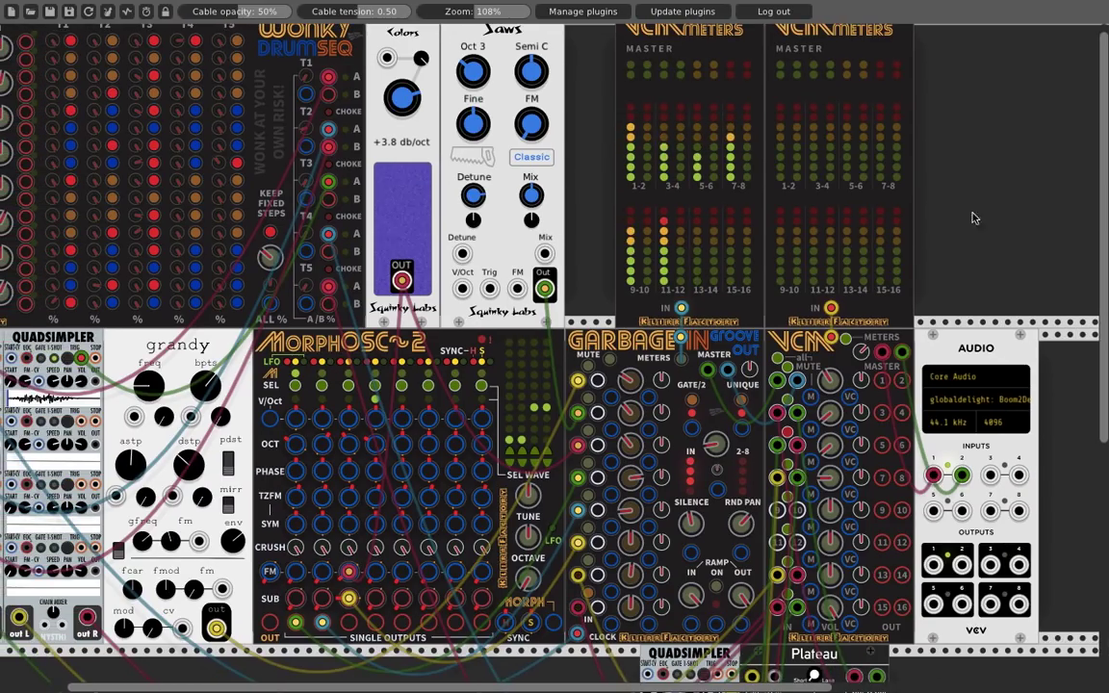
right_click(997, 178)
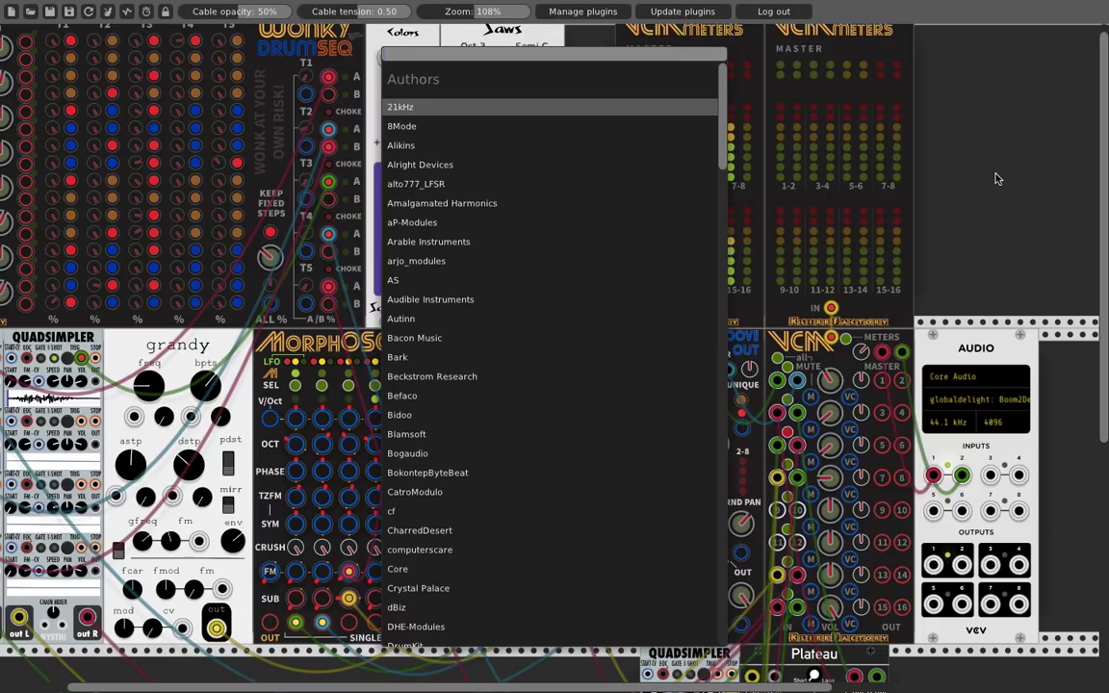
text(cloc)
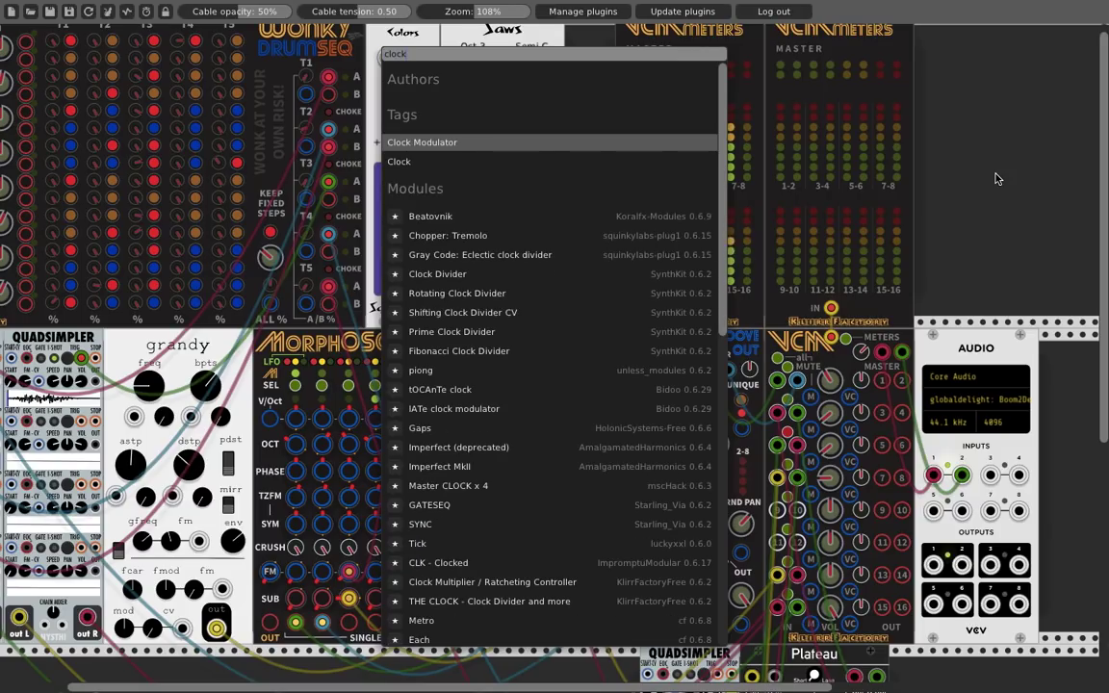
text(k)
key(BackSpace)
key(BackSpace)
key(BackSpace)
key(BackSpace)
key(BackSpace)
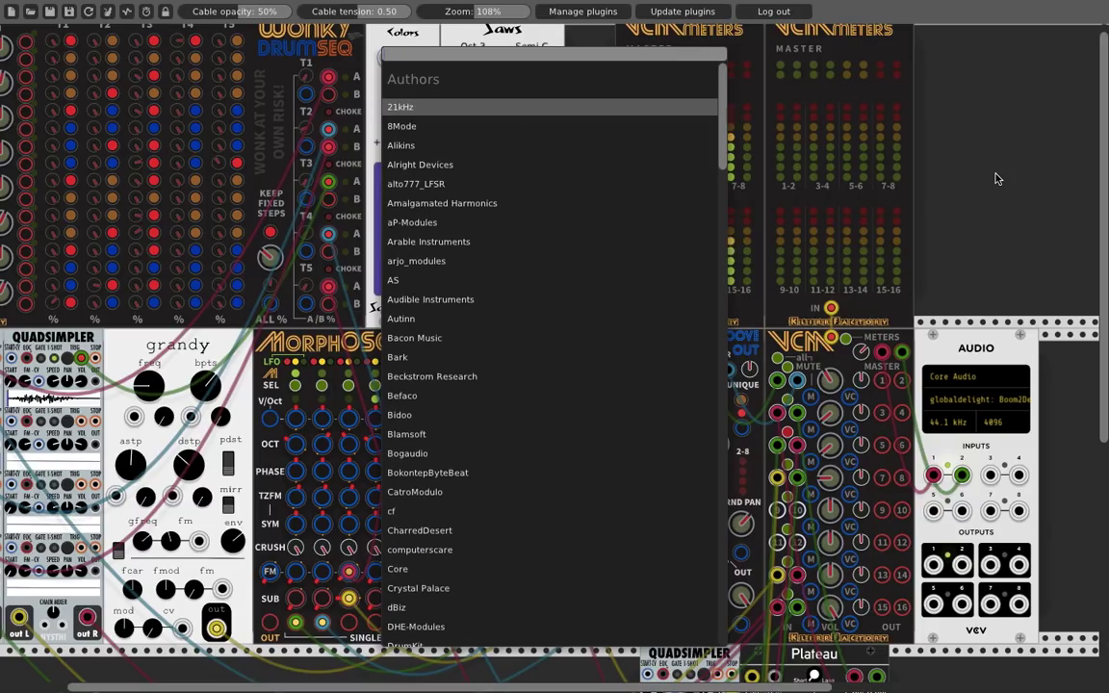
text(the clock)
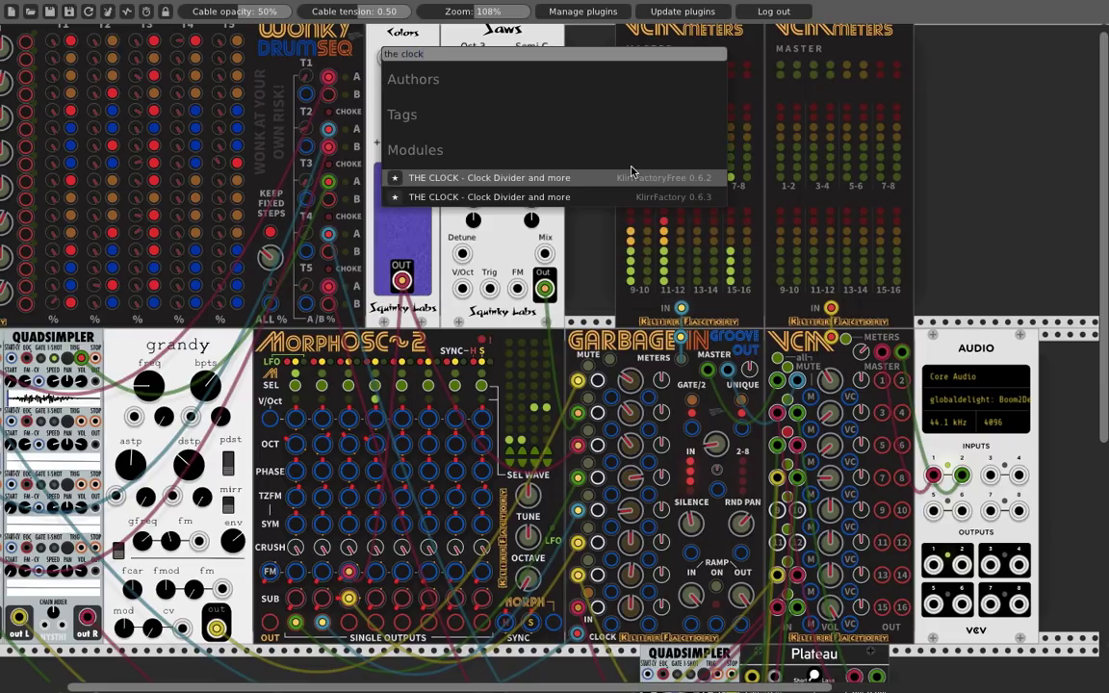
click(552, 197)
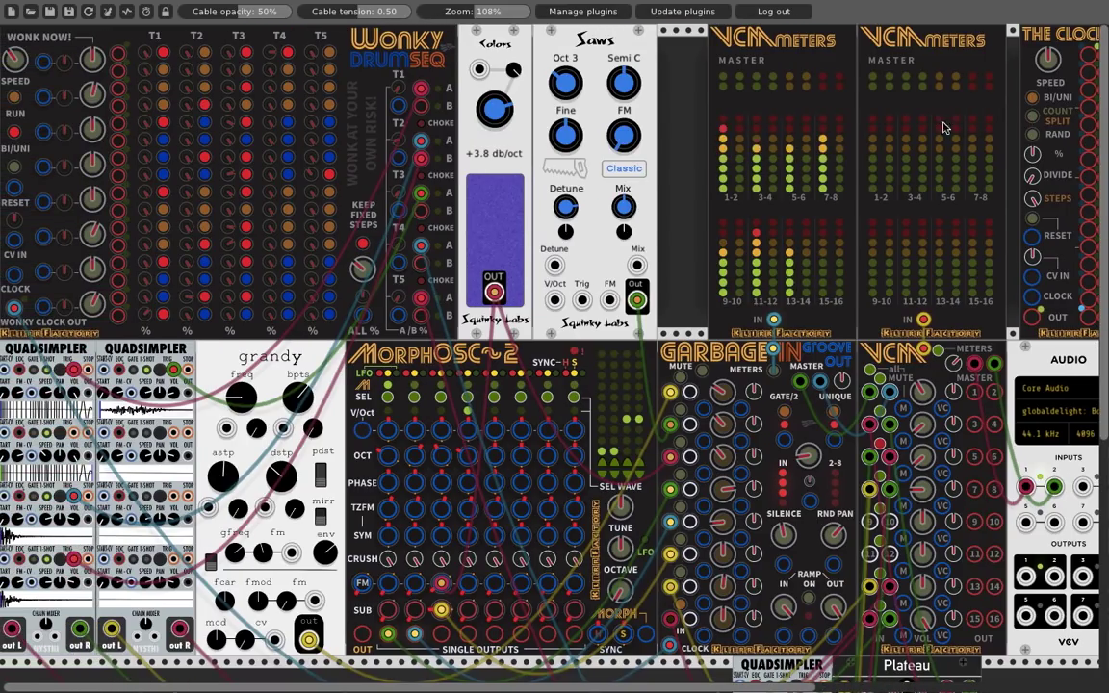
Patch the drum sequencer's wonky clock output to THE CLOCK's clock input.
drag(1031, 317, 15, 310)
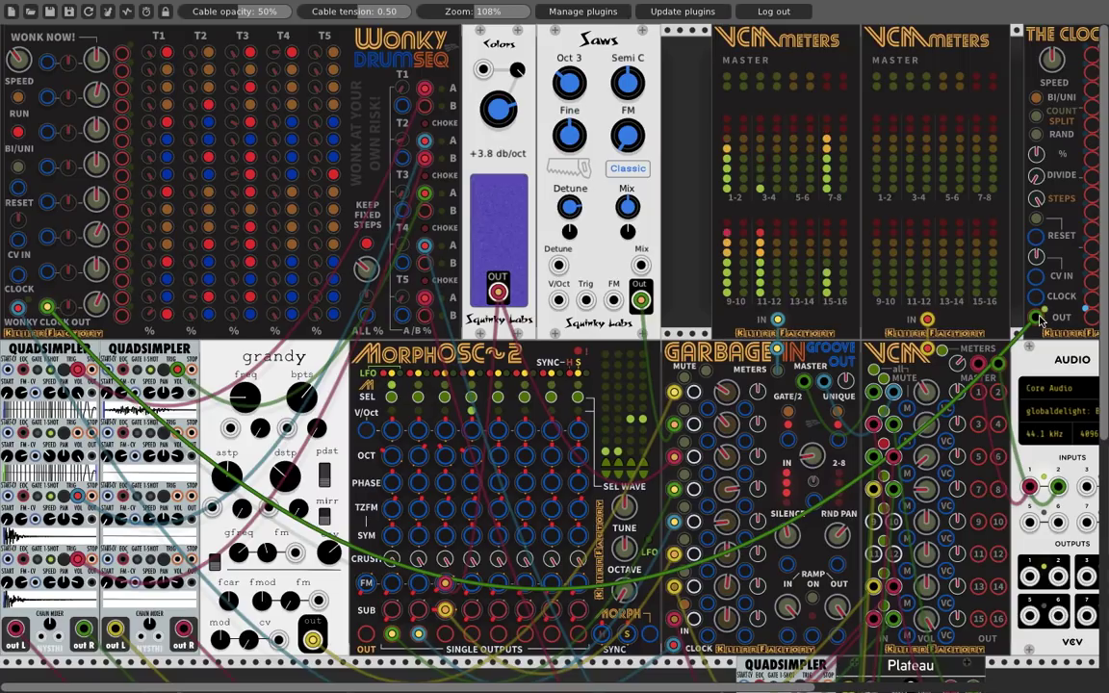
drag(1035, 296, 7, 310)
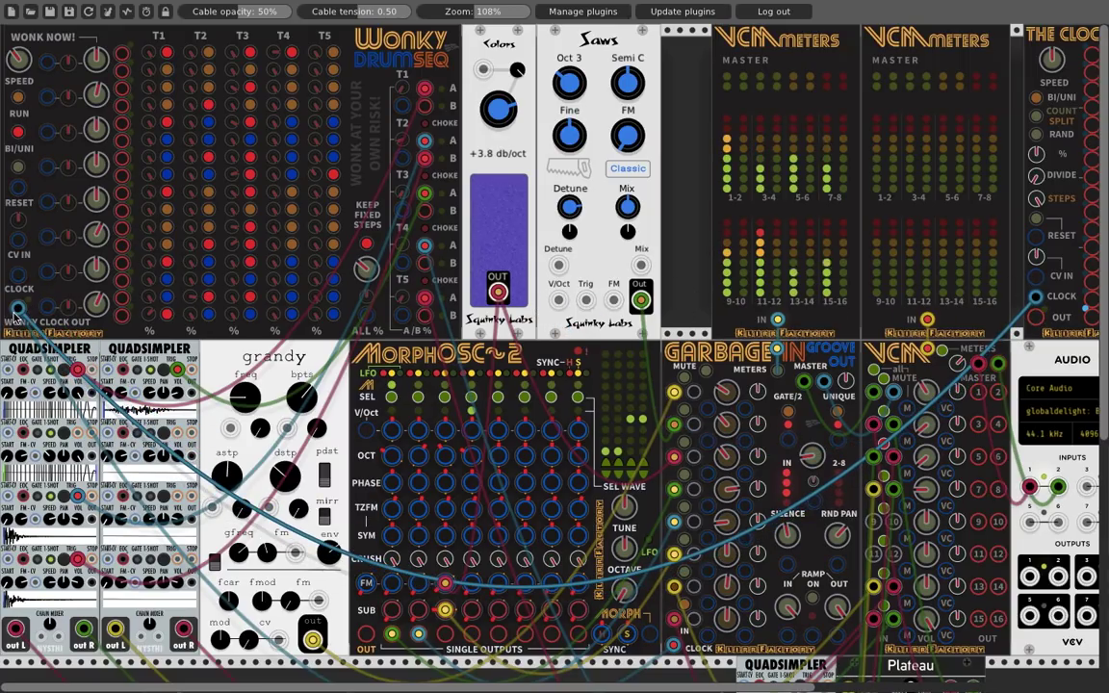
Patch the last output in THE CLOCK's first row to Garbage In's clock input and enable RAND.
scroll(595, 317, right, 5)
scroll(596, 317, left, 1)
scroll(597, 317, left, 1)
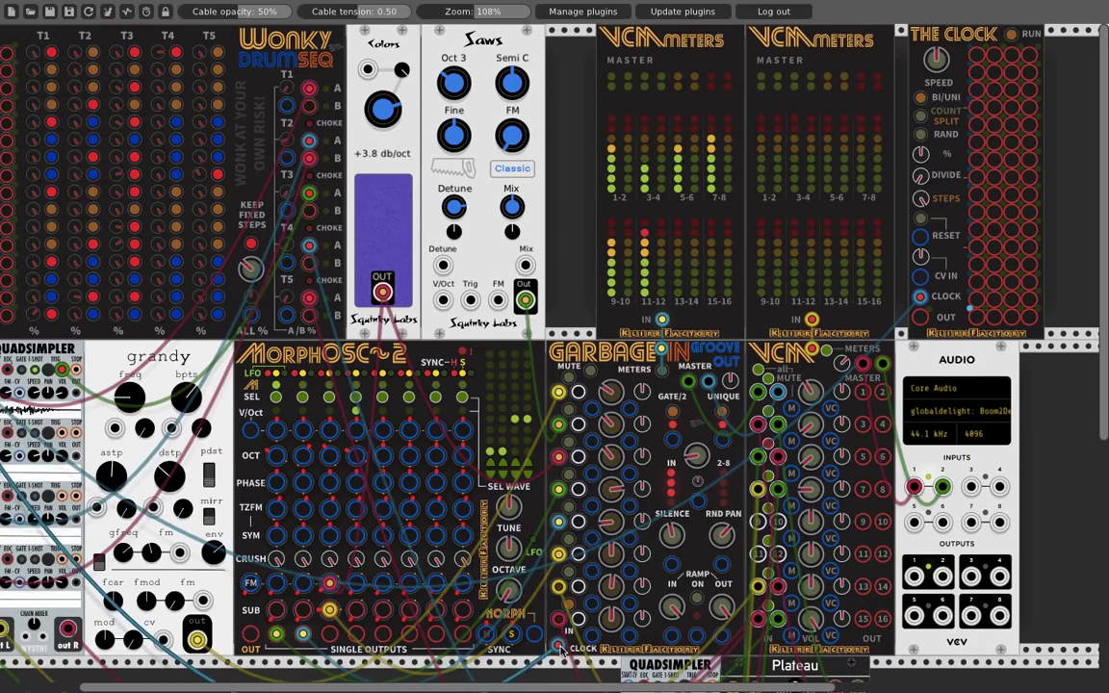
drag(560, 645, 1028, 55)
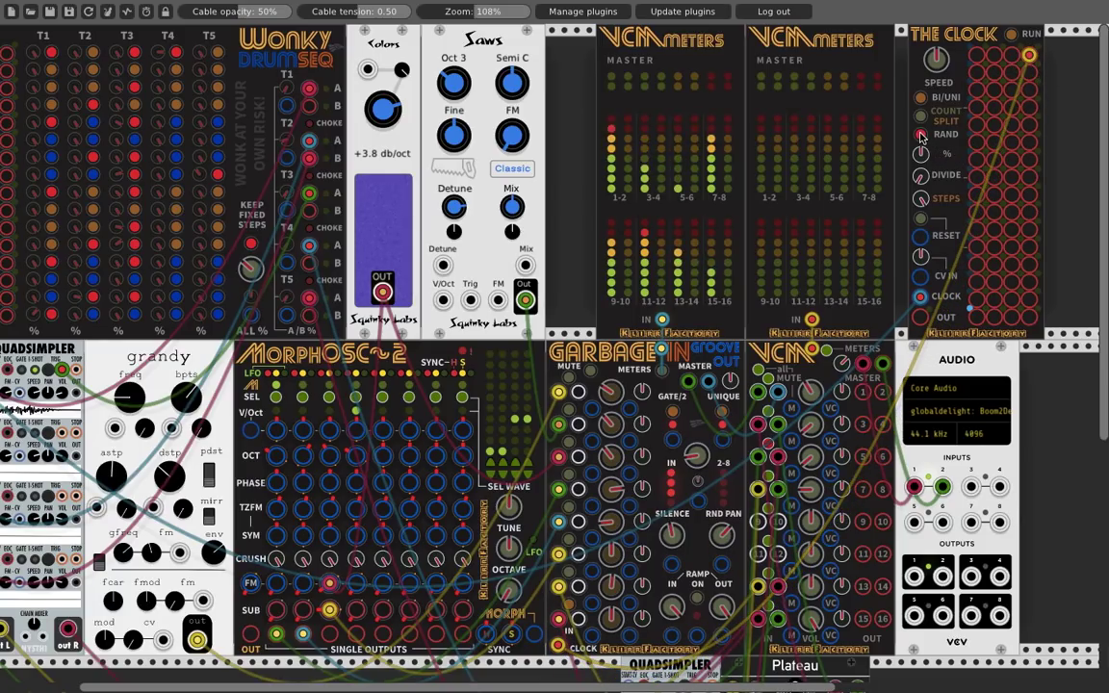
scroll(337, 211, left, 3)
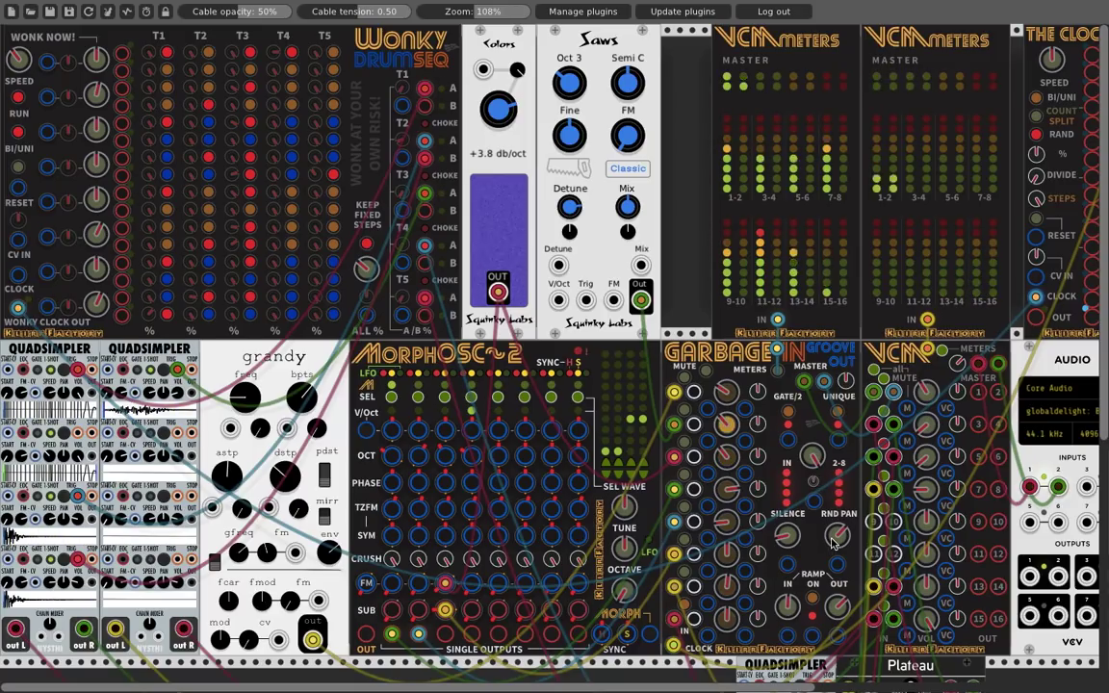
Raise THE CLOCK's random percentage and move the module flush against the second VCM Meters.
scroll(833, 544, right, 2)
scroll(834, 544, right, 2)
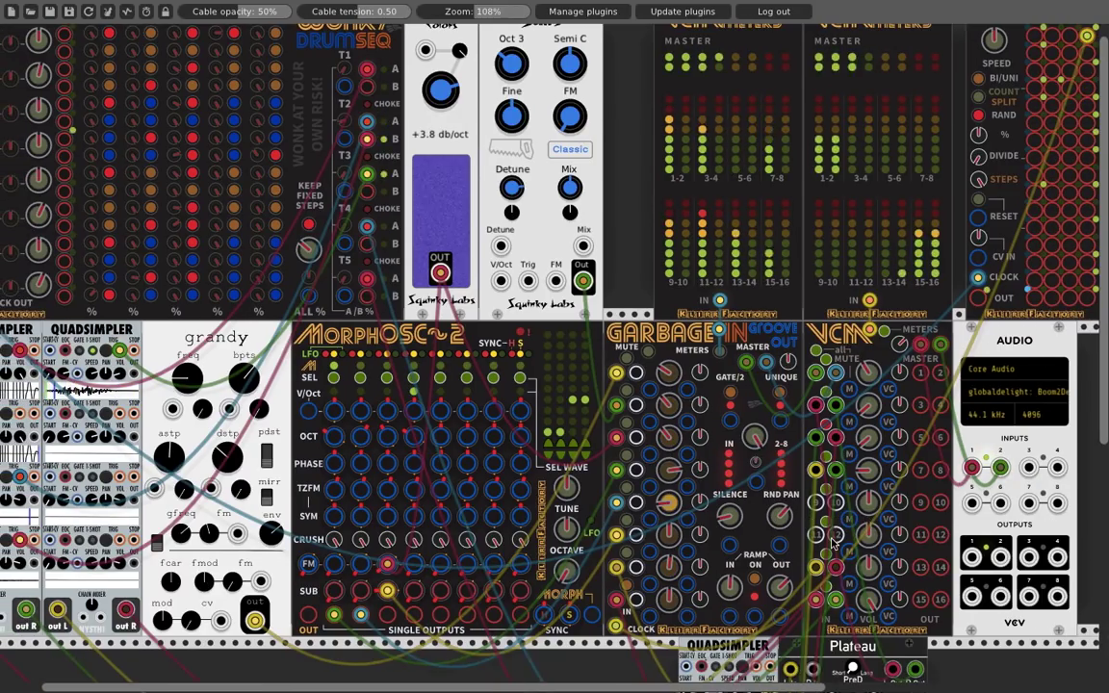
scroll(833, 544, right, 2)
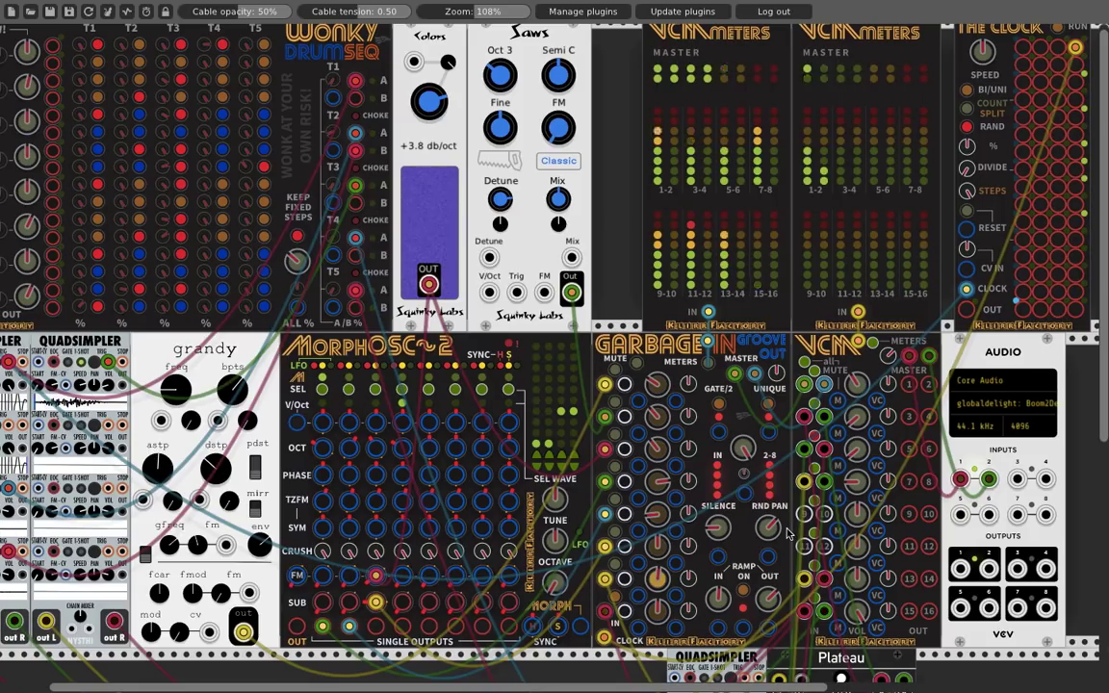
scroll(408, 280, left, 1)
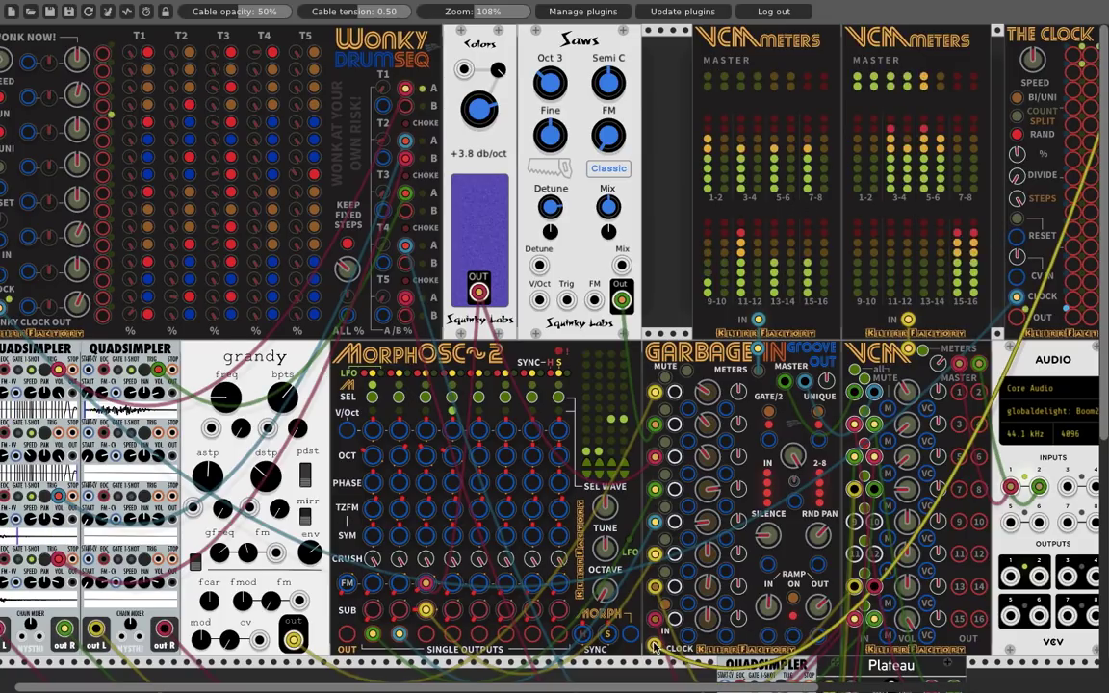
scroll(901, 459, right, 2)
scroll(901, 459, right, 1)
scroll(901, 459, down, 1)
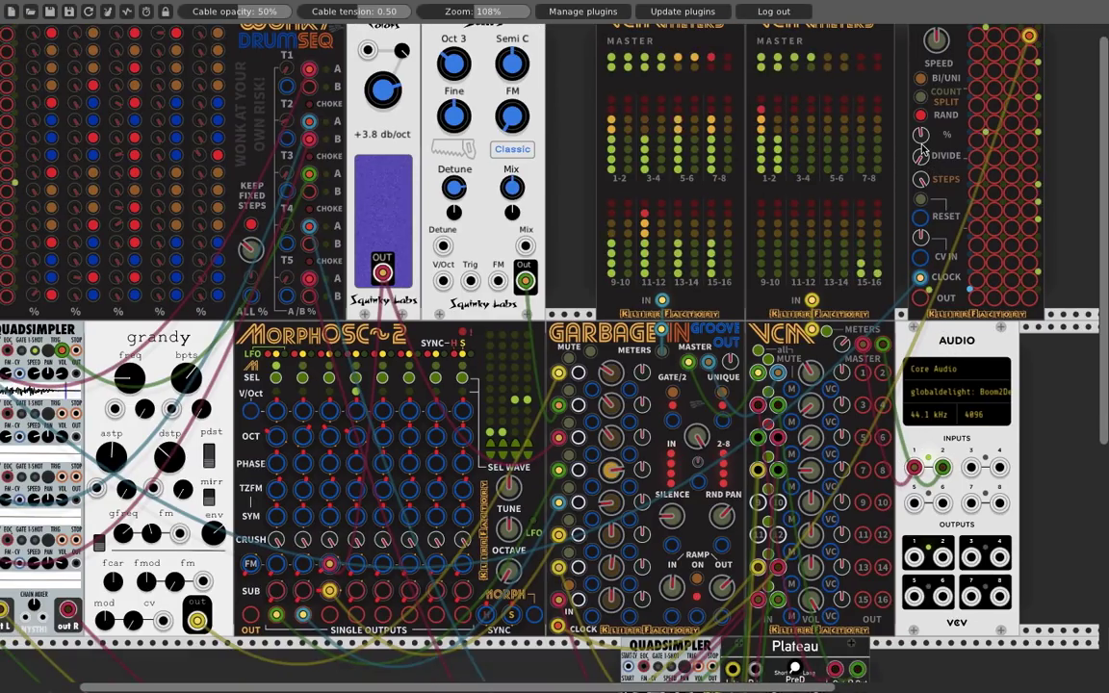
drag(925, 125, 913, 125)
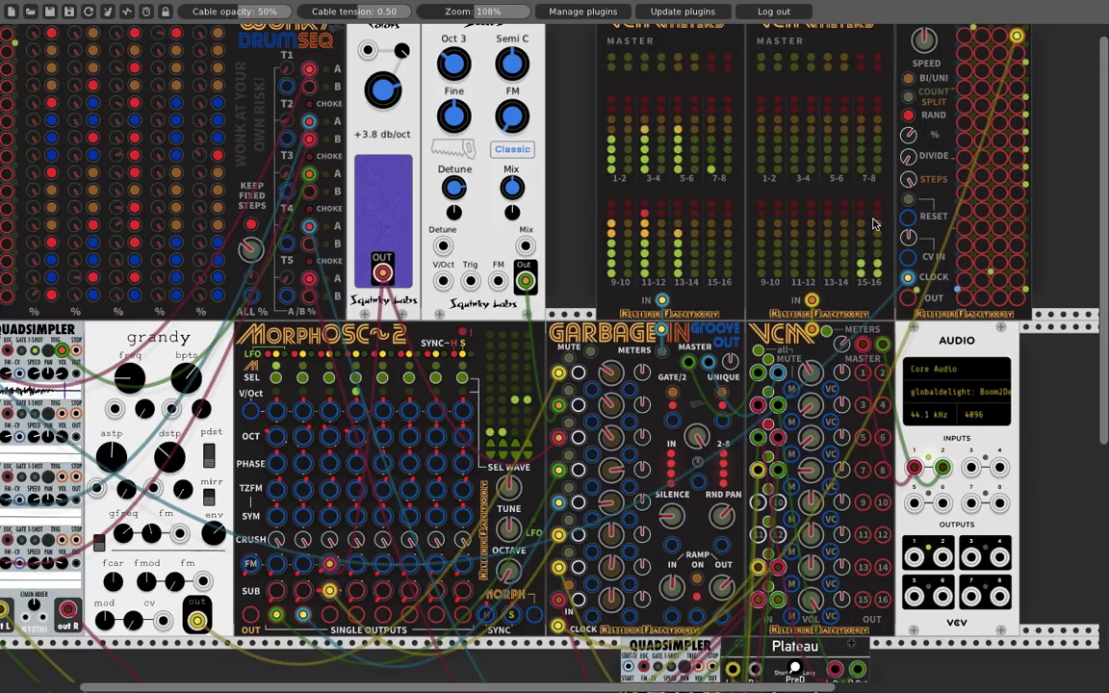
Replace THE CLOCK's cable at Garbage In's clock input with one from the drum sequencer's wonky clock output.
scroll(874, 225, left, 2)
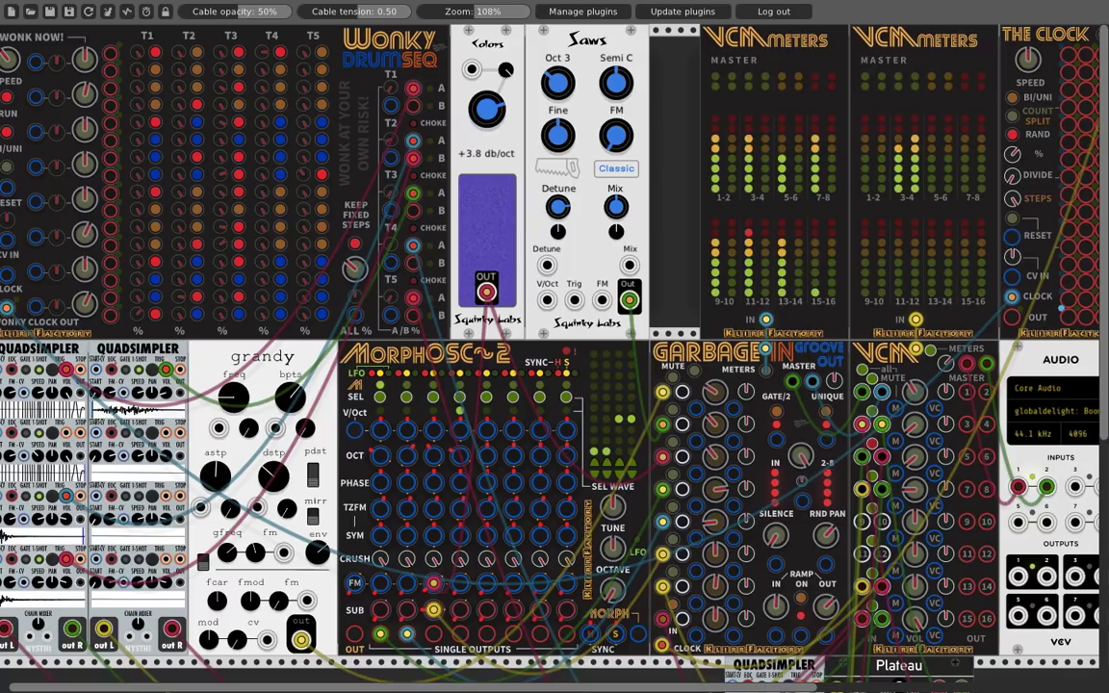
scroll(790, 452, down, 1)
scroll(802, 453, up, 1)
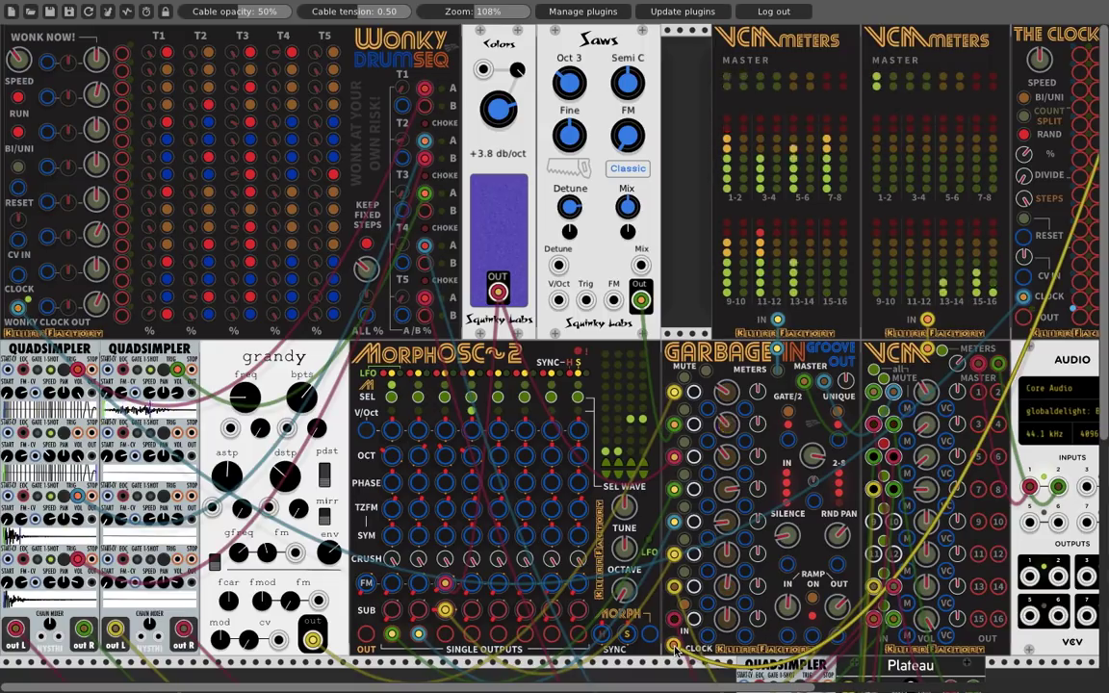
drag(676, 651, 18, 308)
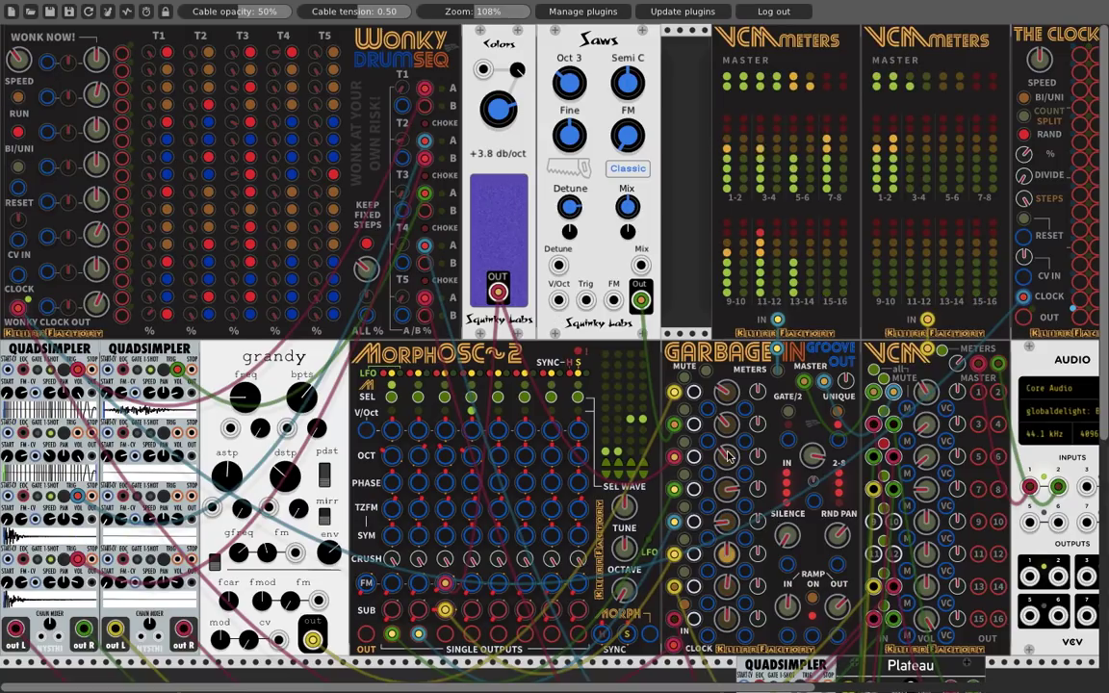
Trigger the button between Garbage In's MUTE and METERS labels and go to the drum sequencer's Keep Fixed Steps switch.
click(707, 370)
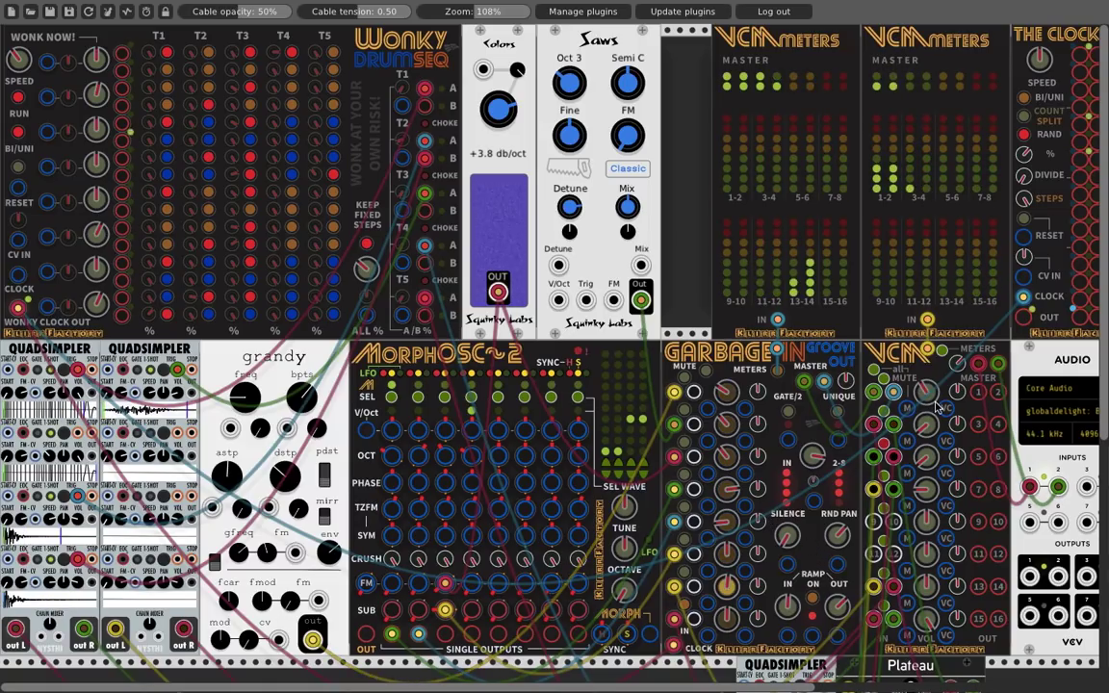
drag(417, 258, 366, 243)
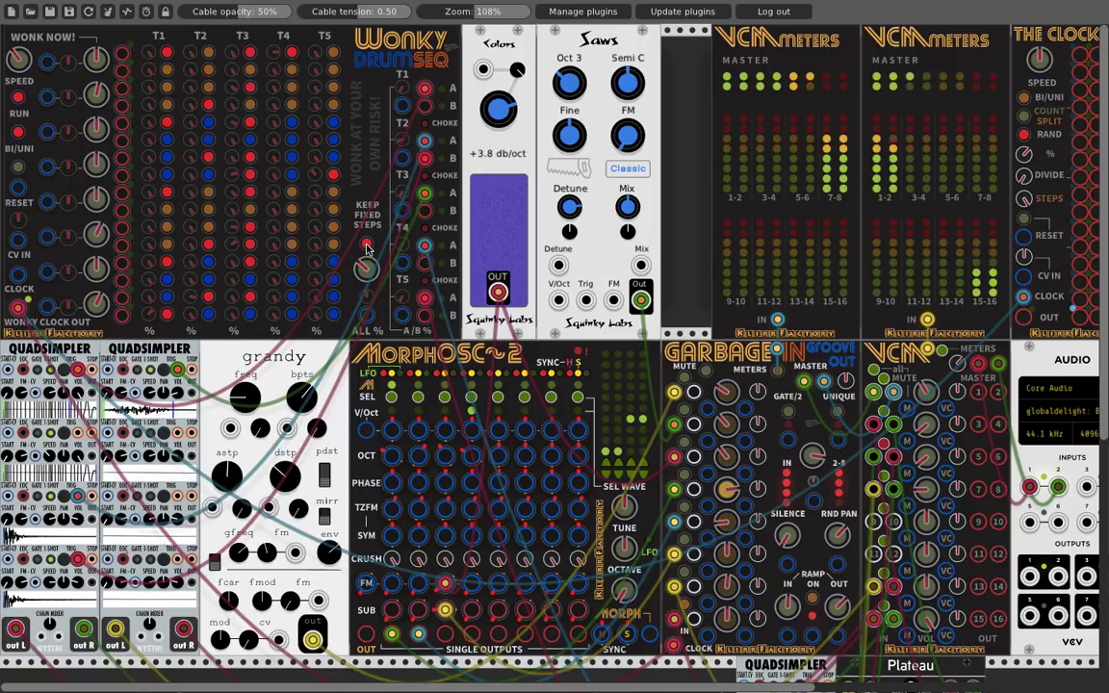